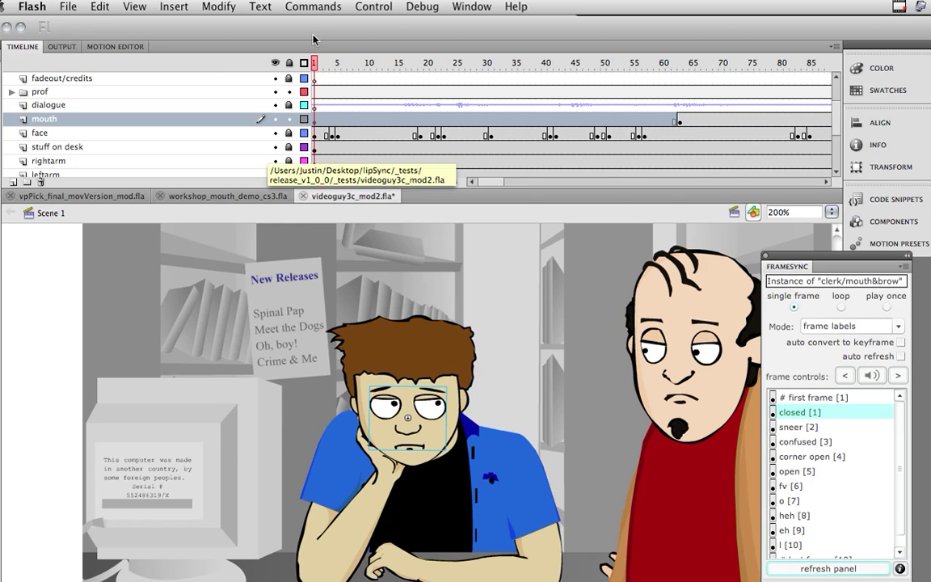
# - Open Lip Sync with SmartMouth from the Commands menu and move its dialog aside to reveal the stage
pyautogui.click(316, 9)
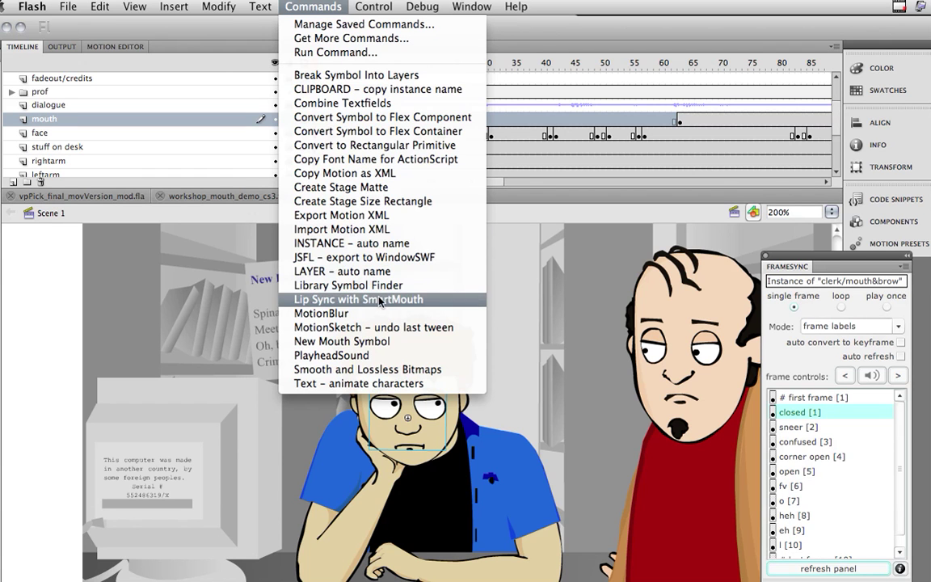
pyautogui.click(378, 300)
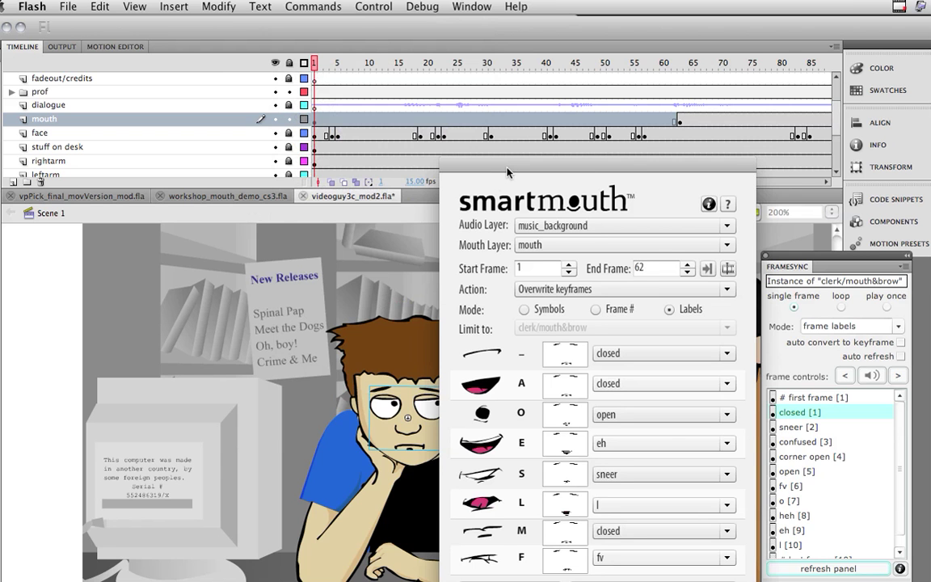
pyautogui.moveTo(507, 171); pyautogui.dragTo(296, 146)
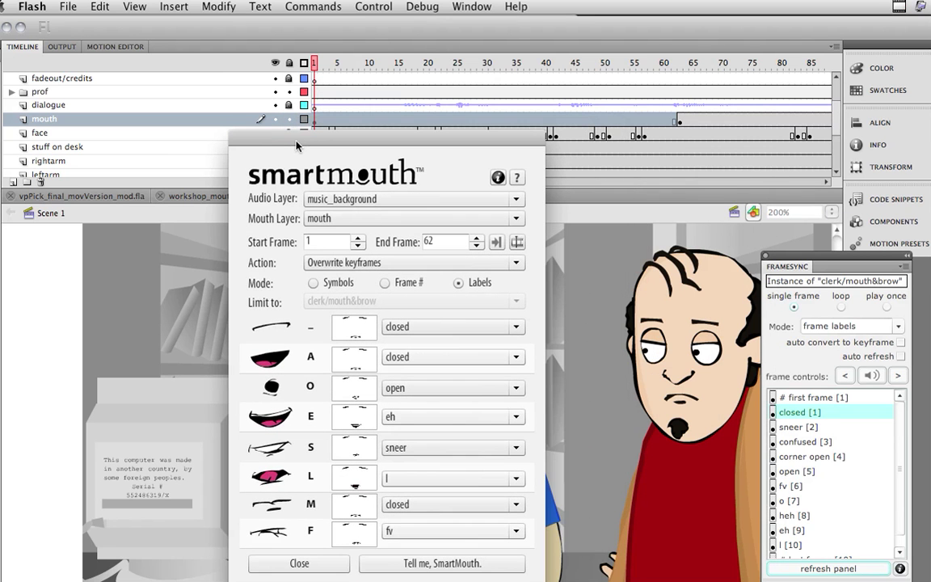
# - Set the Audio Layer to dialogue and keep mouth as the Mouth Layer
pyautogui.click(518, 199)
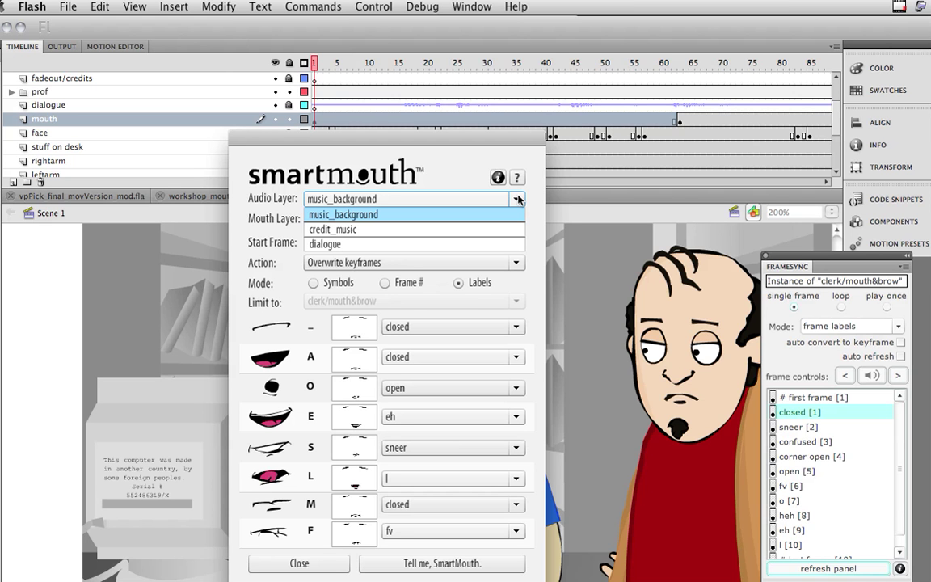
pyautogui.click(510, 245)
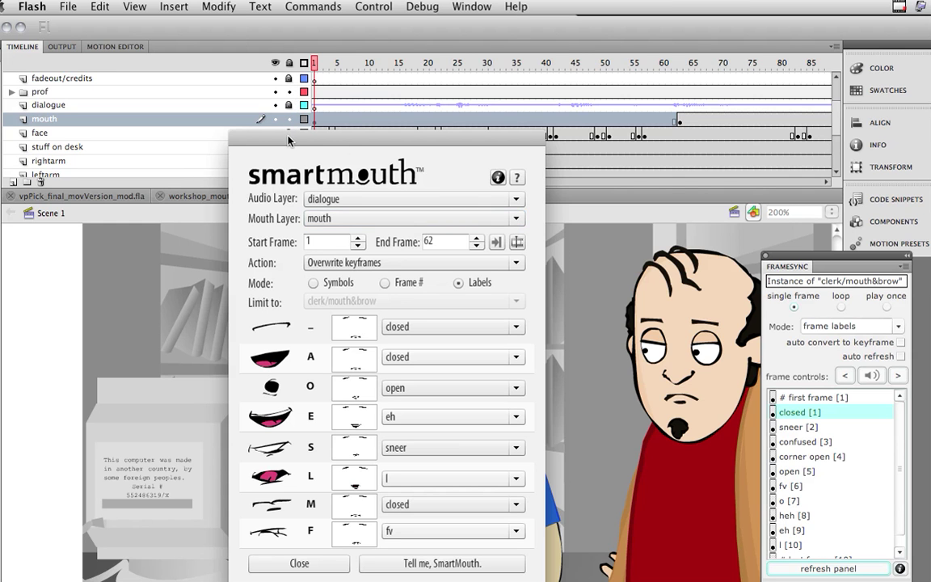
pyautogui.click(515, 218)
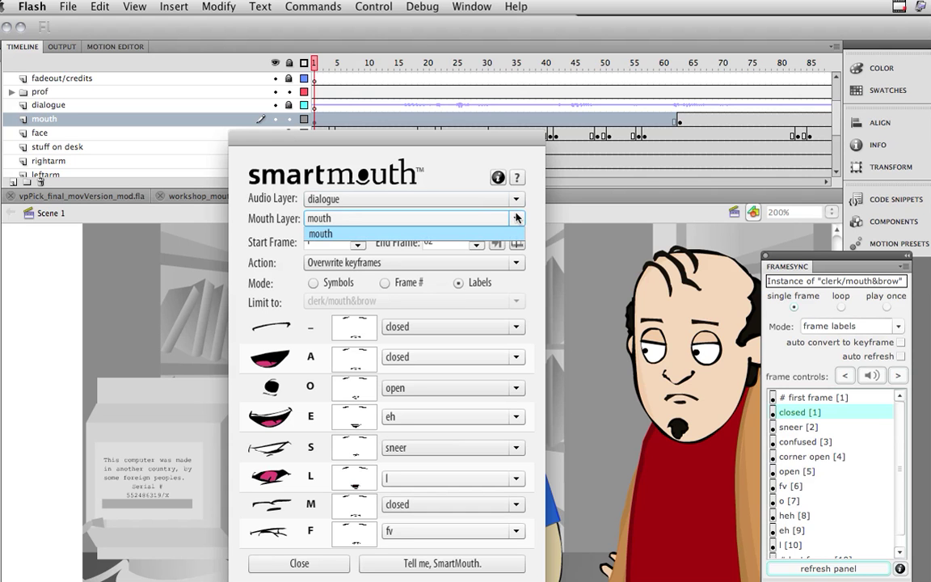
pyautogui.click(516, 218)
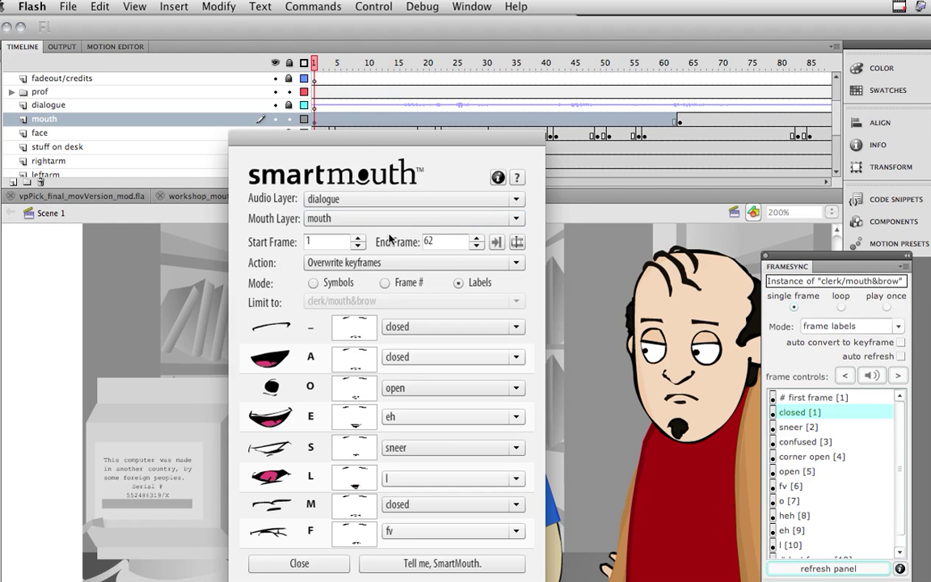
pyautogui.click(358, 238)
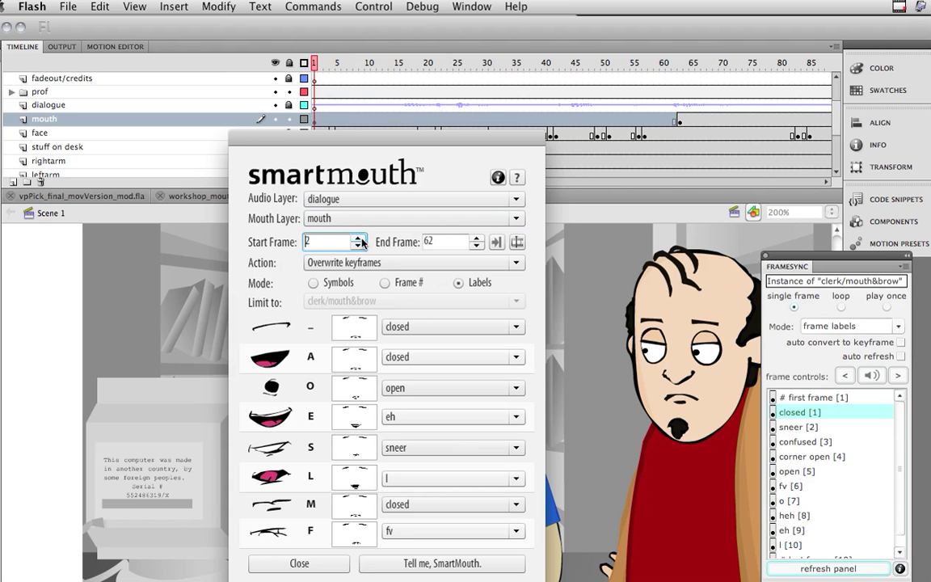
pyautogui.click(357, 238)
pyautogui.click(358, 237)
pyautogui.click(358, 238)
pyautogui.click(358, 245)
pyautogui.click(357, 246)
pyautogui.click(358, 246)
pyautogui.click(358, 246)
pyautogui.moveTo(445, 241); pyautogui.dragTo(424, 241)
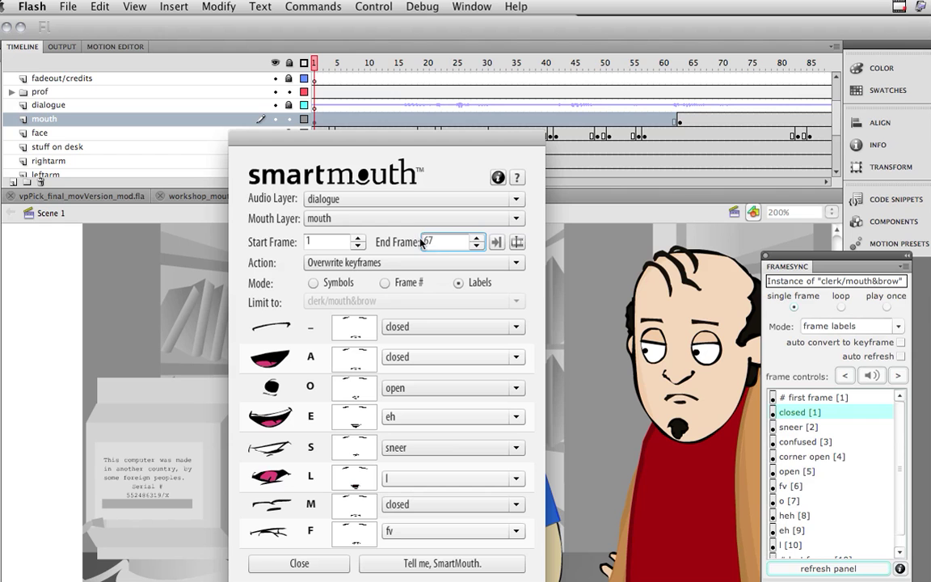
pyautogui.click(496, 244)
pyautogui.click(518, 243)
pyautogui.moveTo(303, 141); pyautogui.dragTo(512, 117)
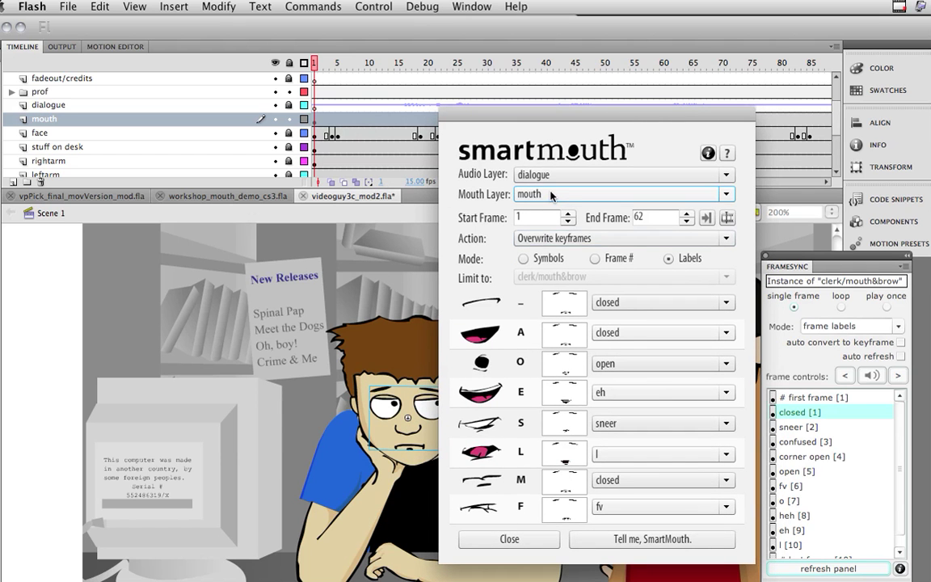
pyautogui.moveTo(487, 116); pyautogui.dragTo(244, 102)
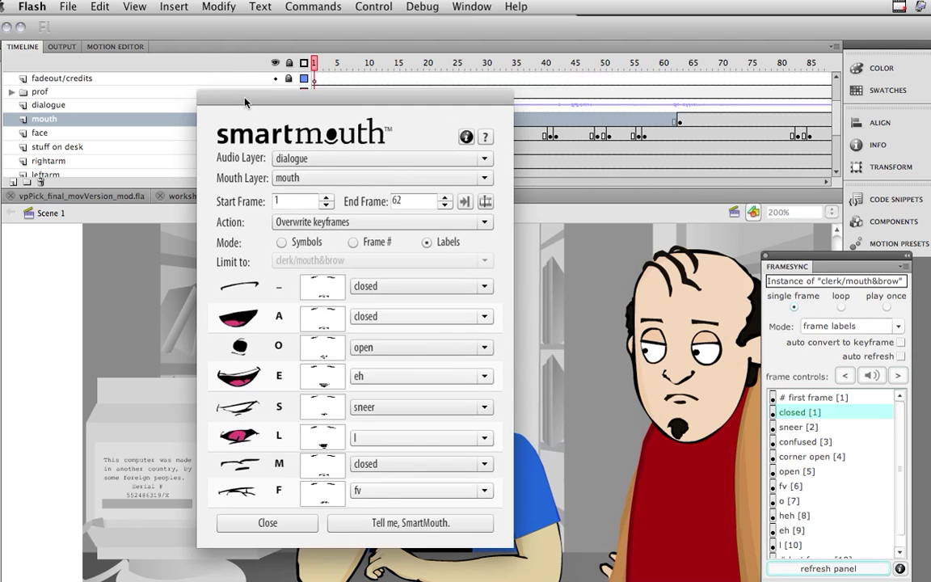
pyautogui.click(485, 286)
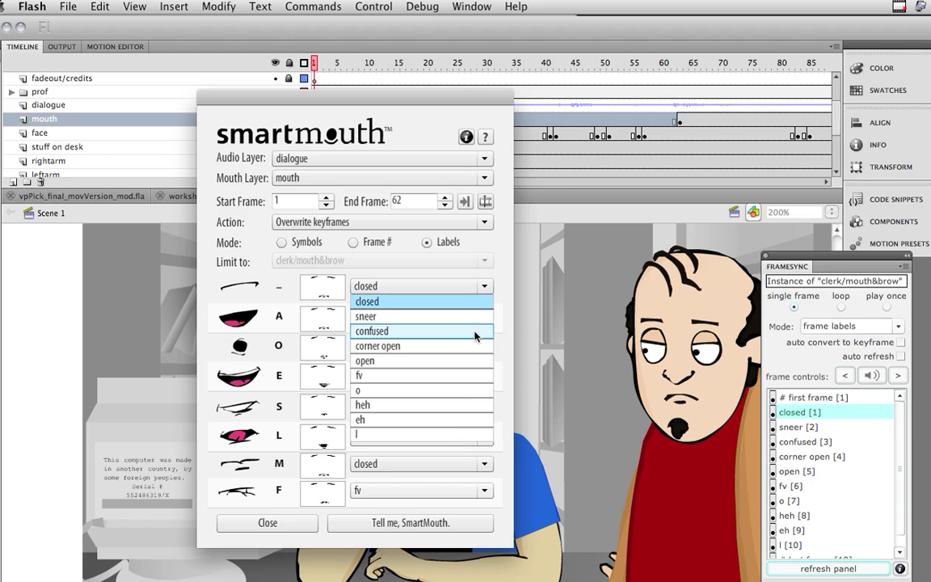
pyautogui.click(482, 287)
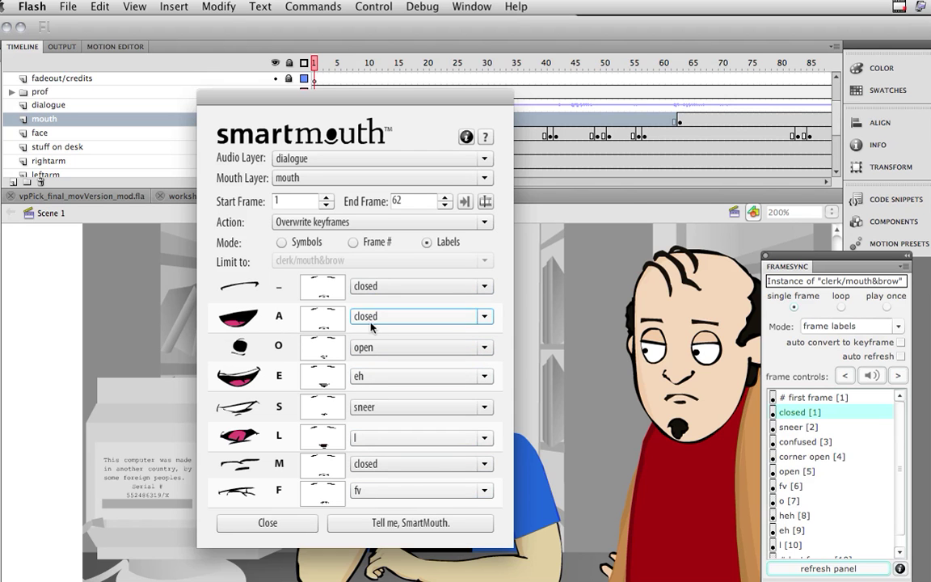
pyautogui.click(484, 316)
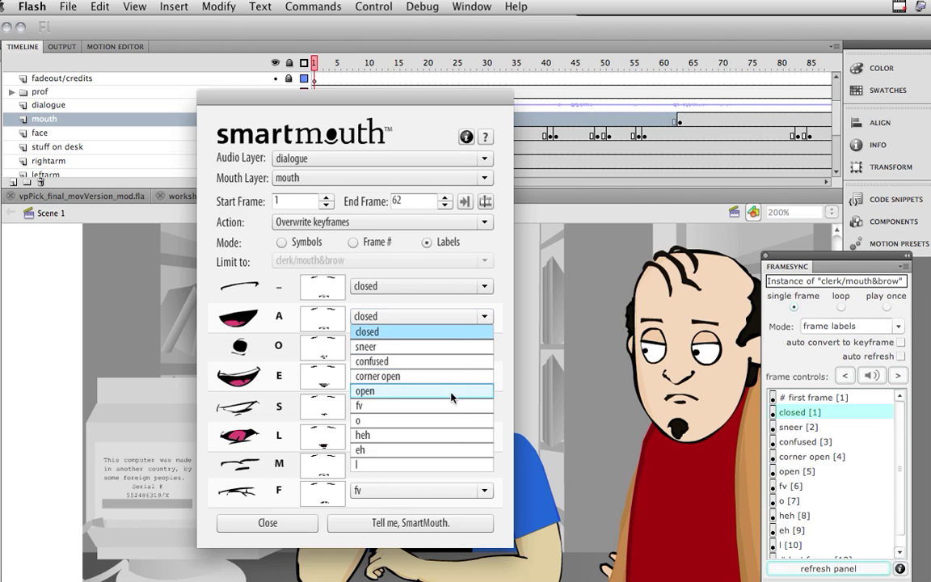
pyautogui.click(404, 267)
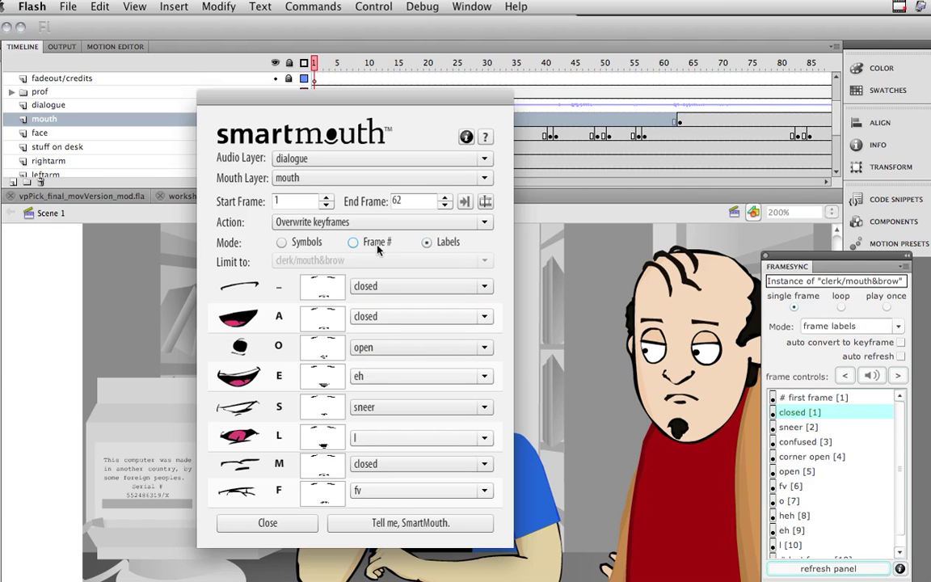
# - Switch mapping to Frame # mode and set the A shape to frame 7
pyautogui.click(353, 242)
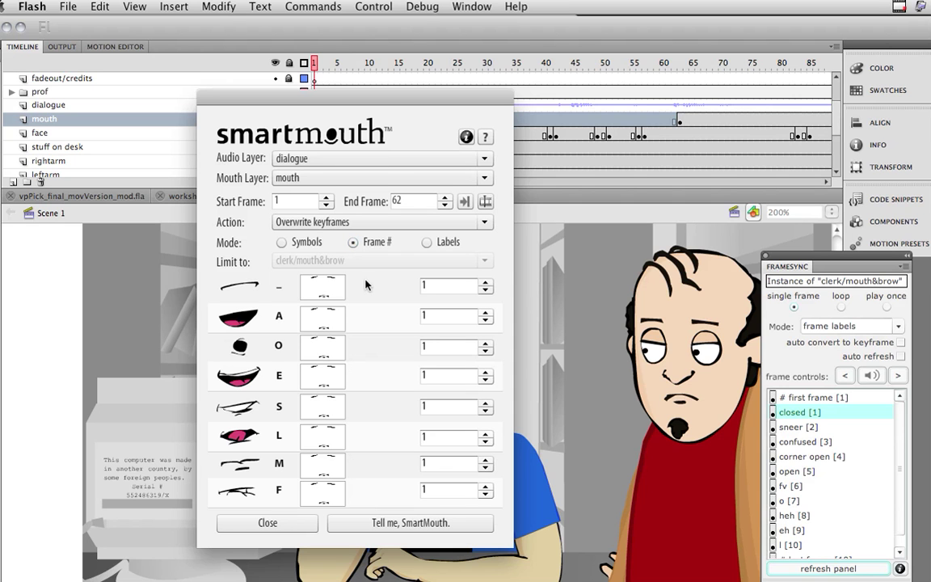
pyautogui.click(487, 312)
pyautogui.click(487, 312)
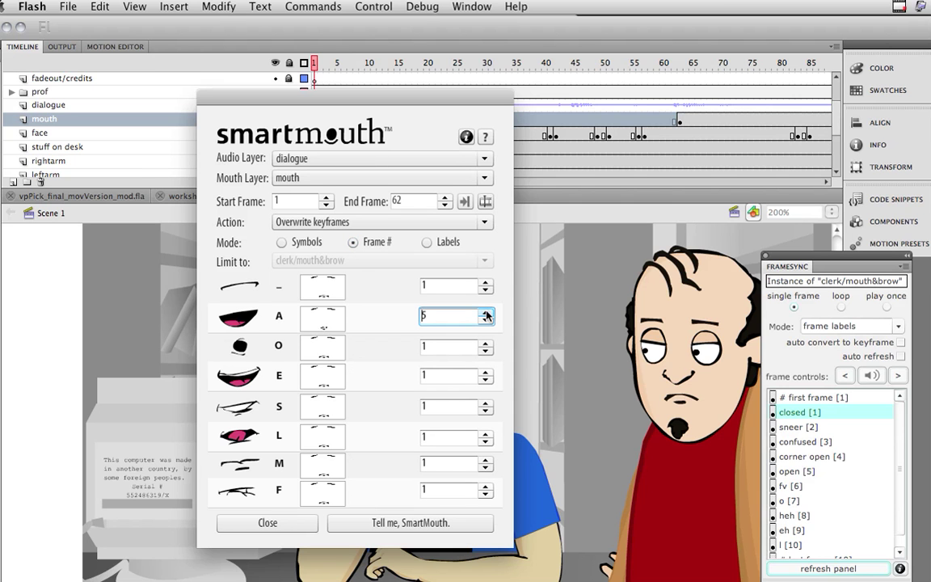
pyautogui.click(487, 313)
pyautogui.click(487, 313)
pyautogui.click(487, 313)
pyautogui.click(486, 320)
pyautogui.click(486, 320)
pyautogui.click(486, 320)
# - Map the O shape to frame 8 and the E shape to frame 4
pyautogui.press('Tab')
pyautogui.write('8')
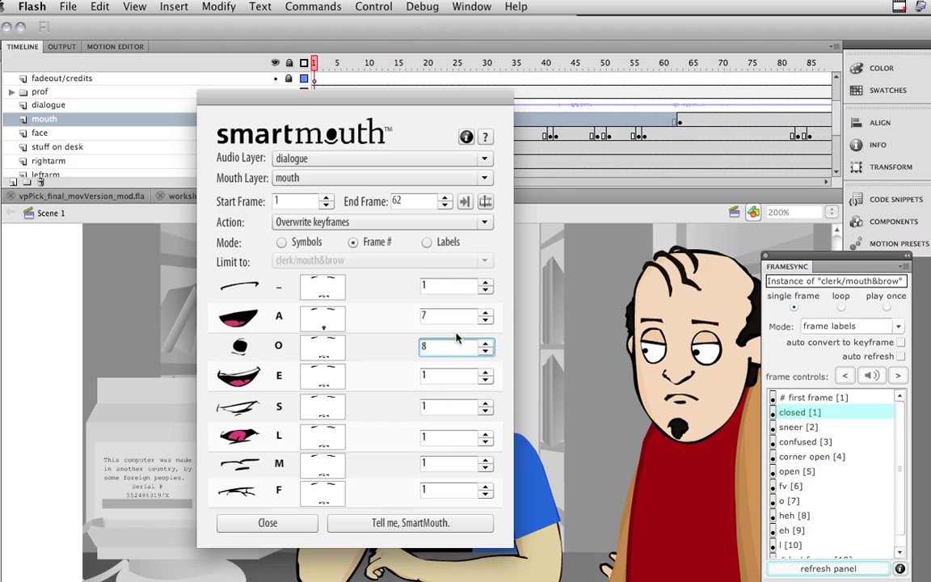
pyautogui.press('Tab')
pyautogui.write('4')
pyautogui.press('Tab')
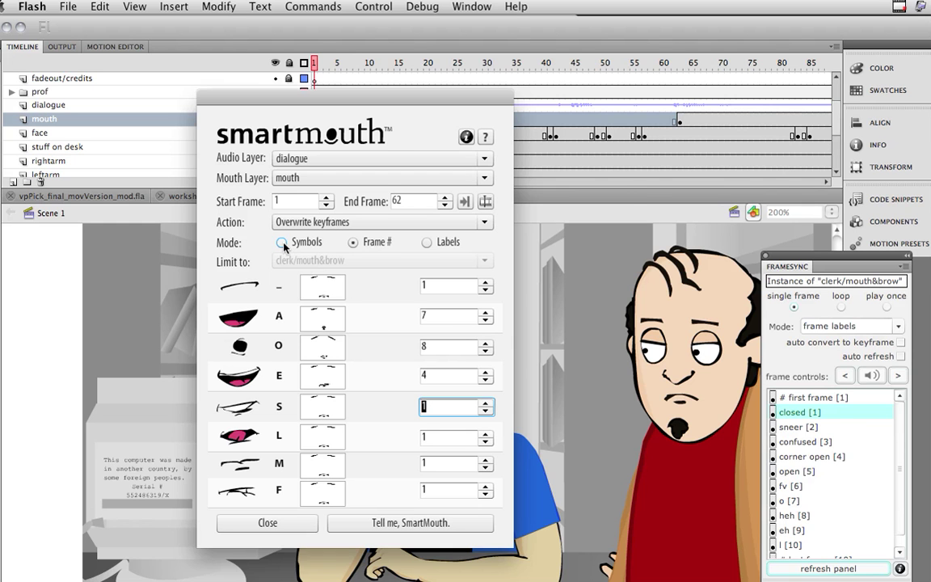
# - Commit the S row's frame value and switch the Mode to Symbols
pyautogui.press('Return')
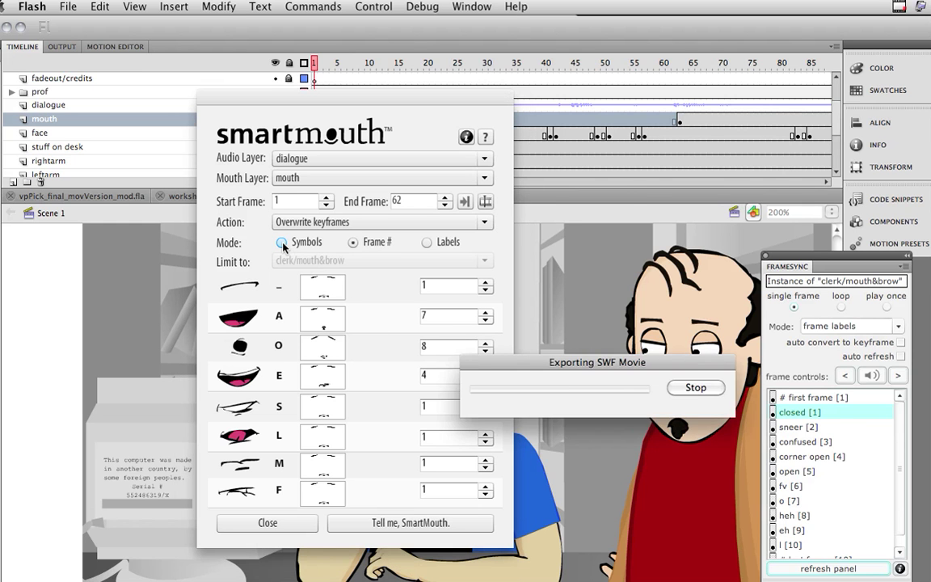
pyautogui.click(282, 244)
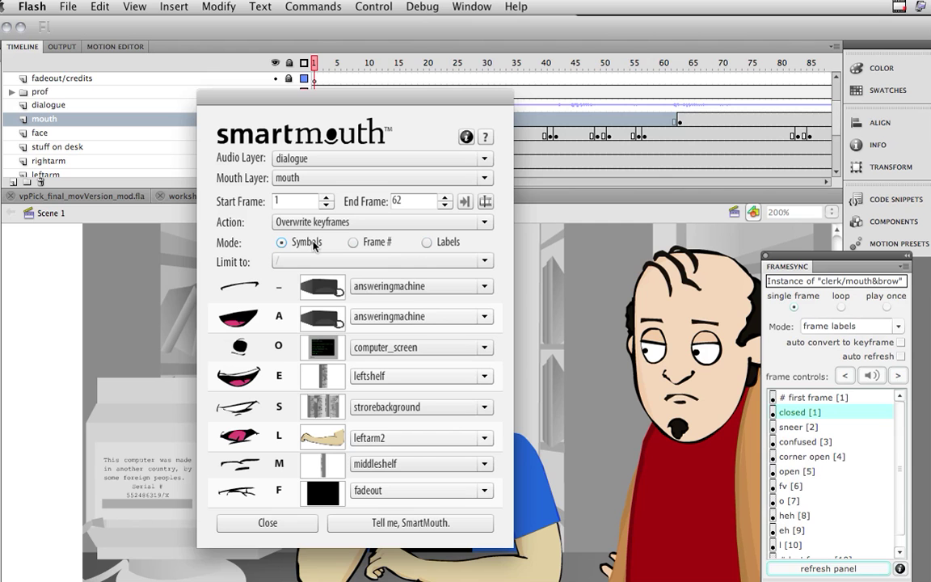
# - Limit the symbol choices to clerk/, leaving the O shape mapped to mouth&brow
pyautogui.click(483, 260)
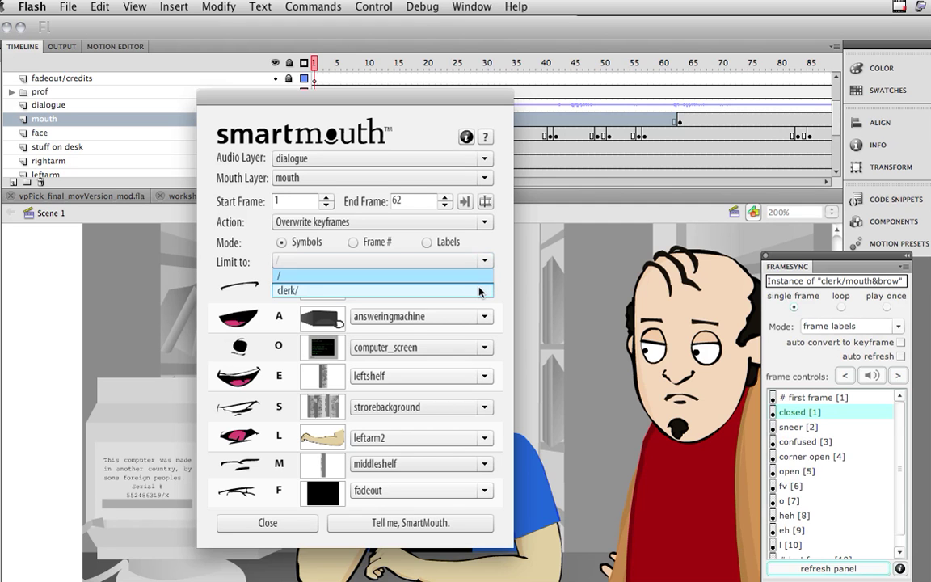
pyautogui.click(490, 291)
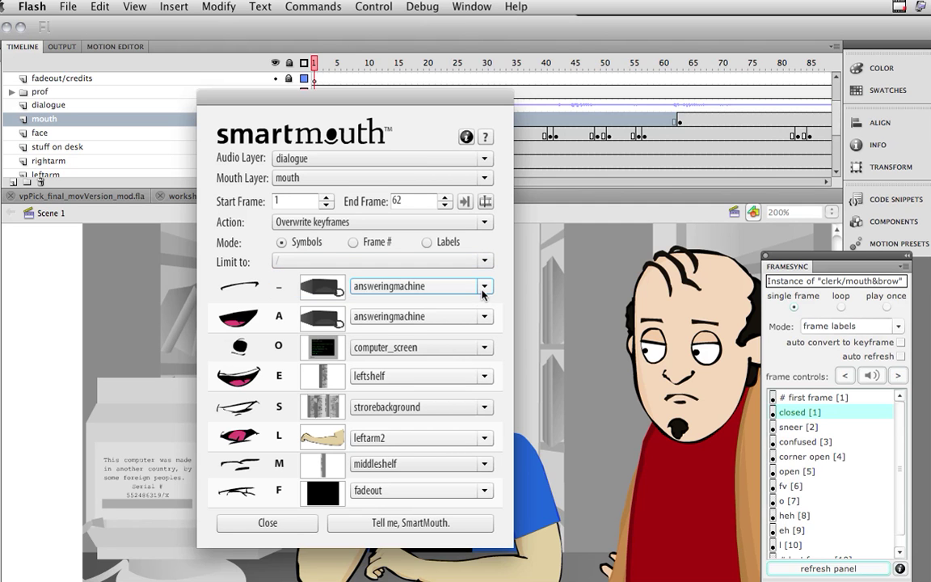
pyautogui.click(484, 288)
pyautogui.click(484, 290)
pyautogui.click(483, 261)
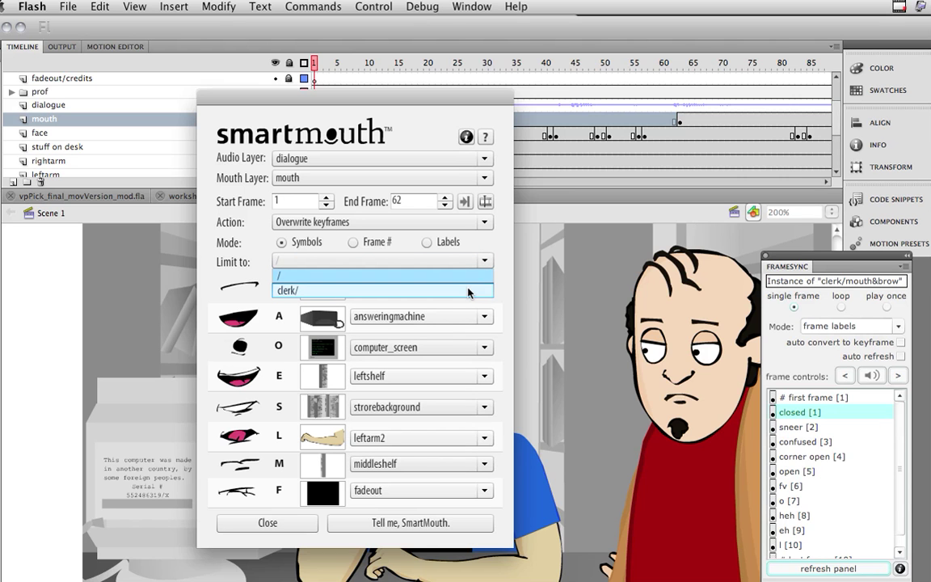
pyautogui.click(467, 292)
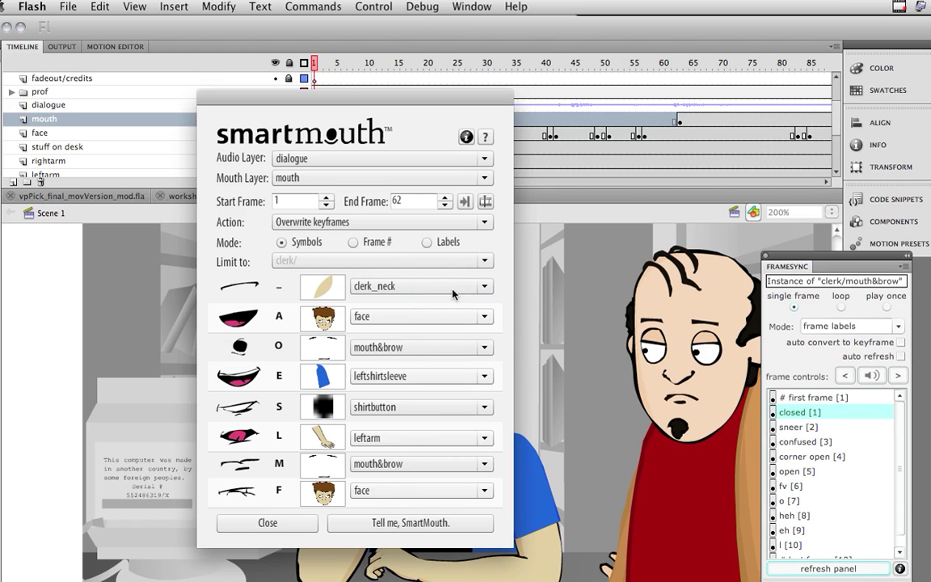
pyautogui.click(485, 346)
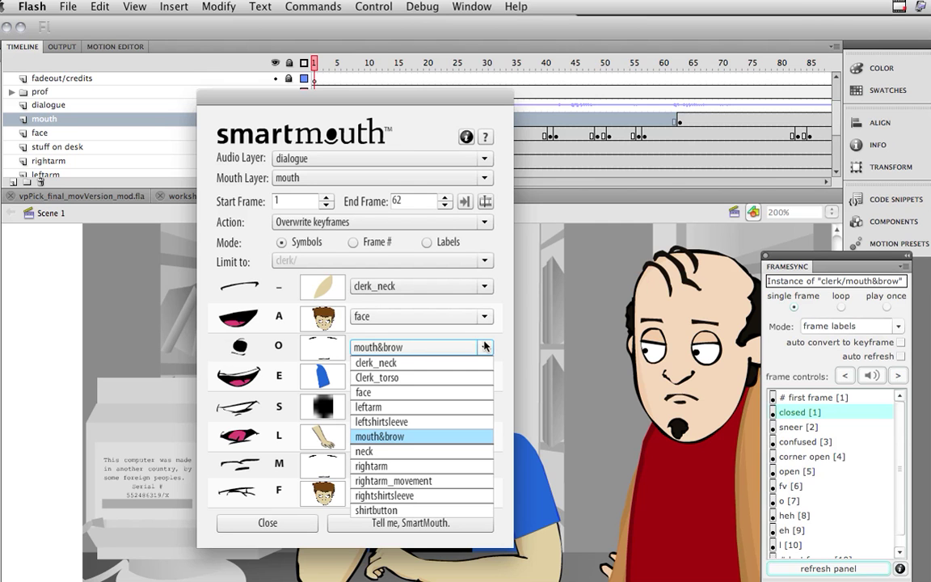
pyautogui.click(484, 345)
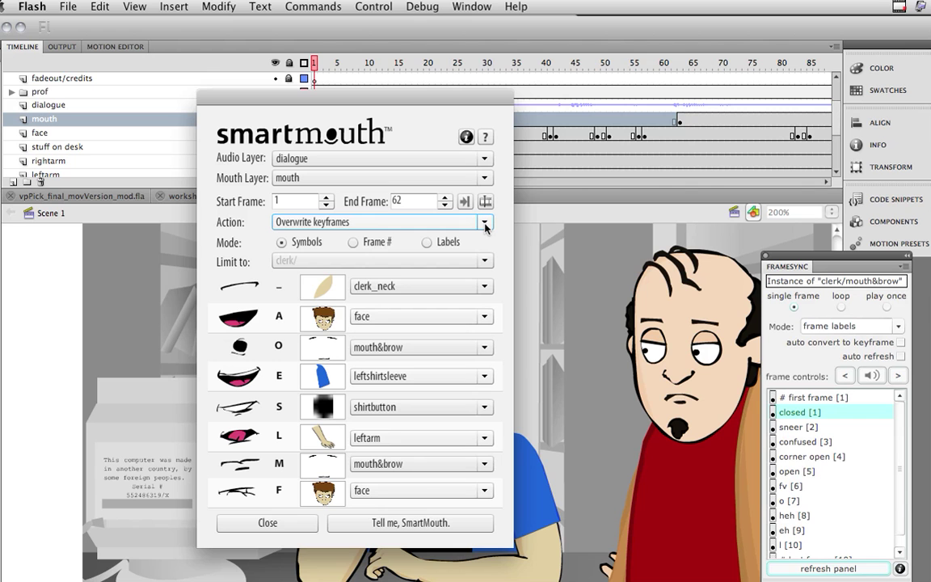
# - Try New Keyframes Only, then set the Action to Guide Layer Only
pyautogui.click(484, 223)
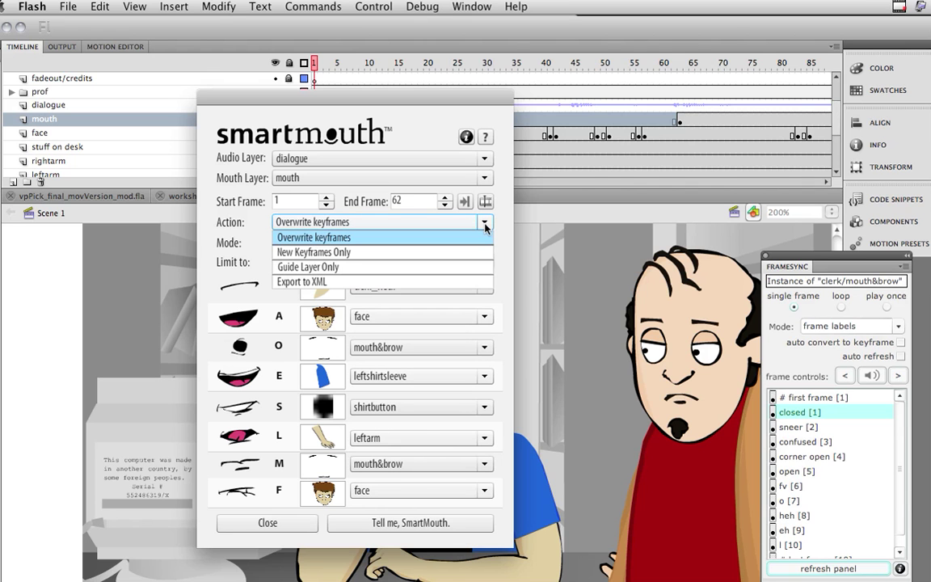
pyautogui.click(382, 252)
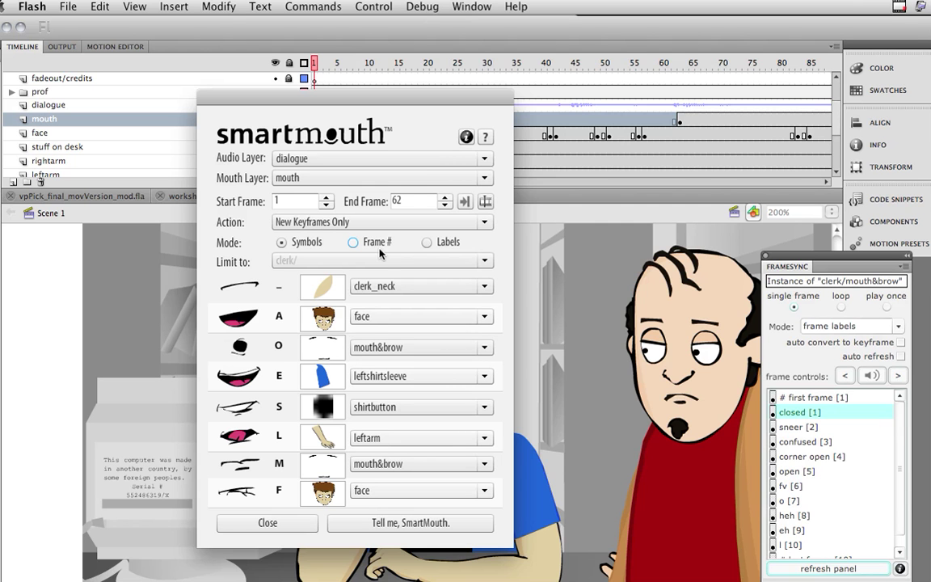
pyautogui.click(484, 222)
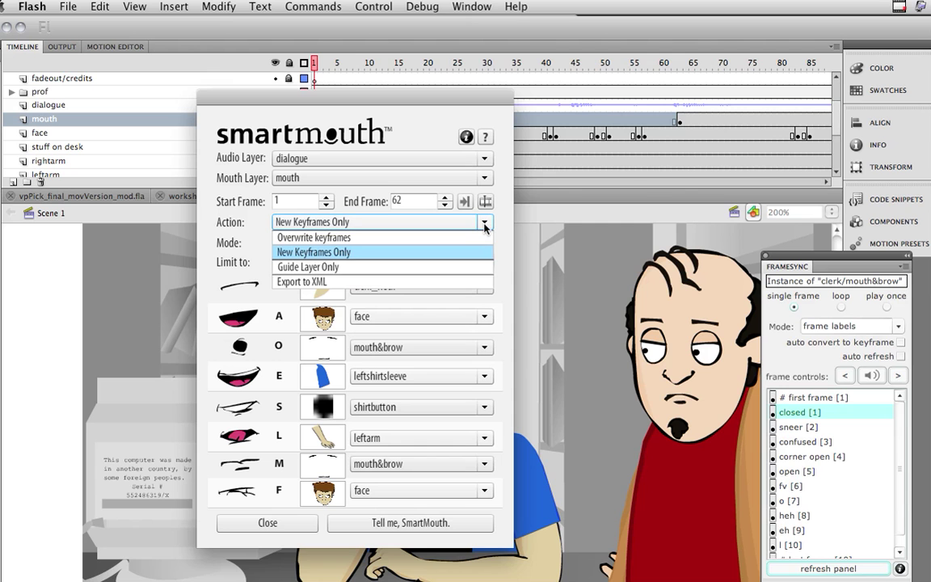
pyautogui.click(388, 268)
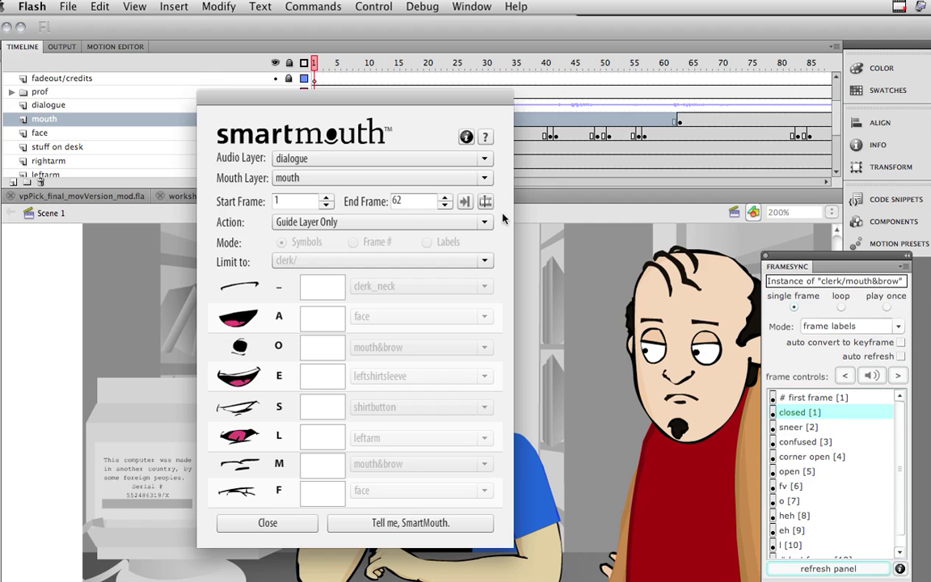
# - Choose Export to XML from SmartMouth's Action list
pyautogui.click(440, 222)
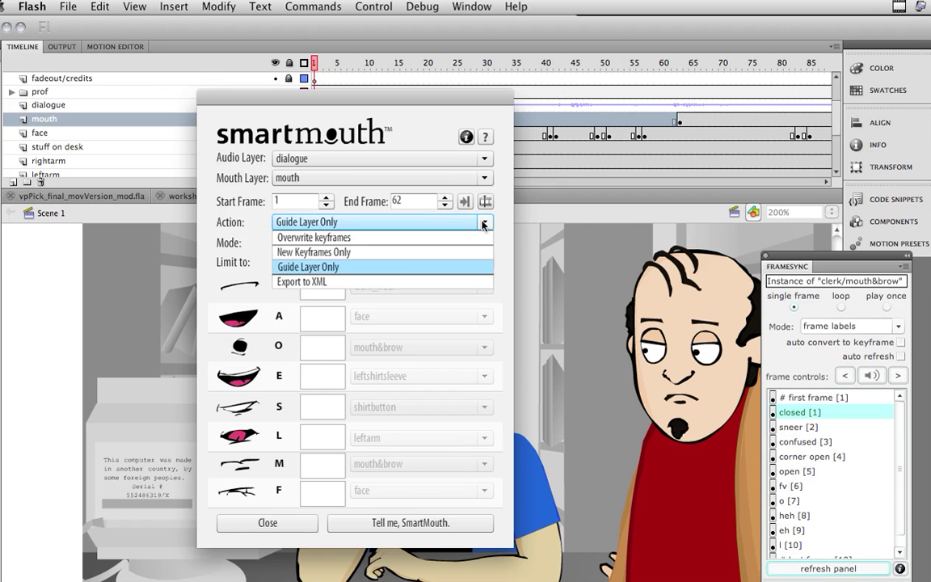
pyautogui.click(377, 280)
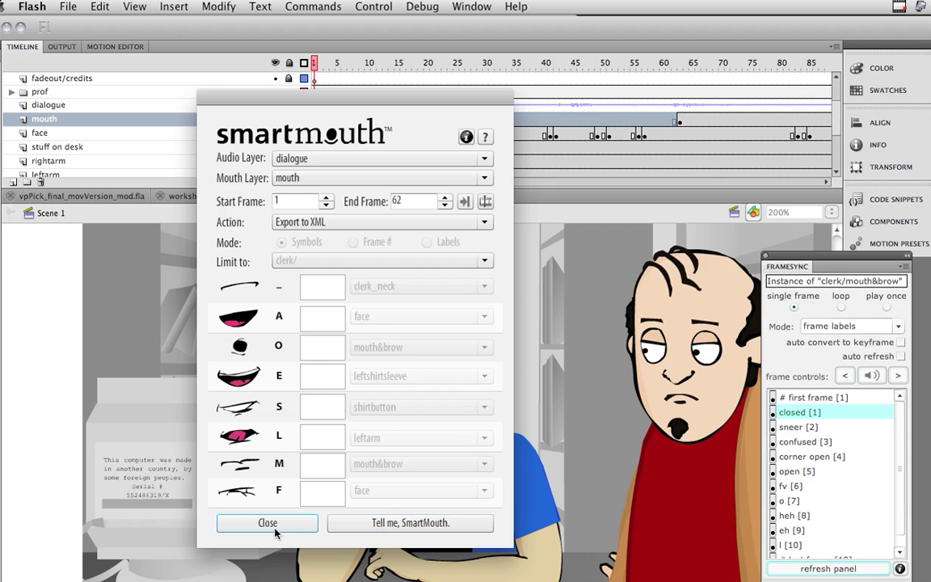
pyautogui.click(466, 137)
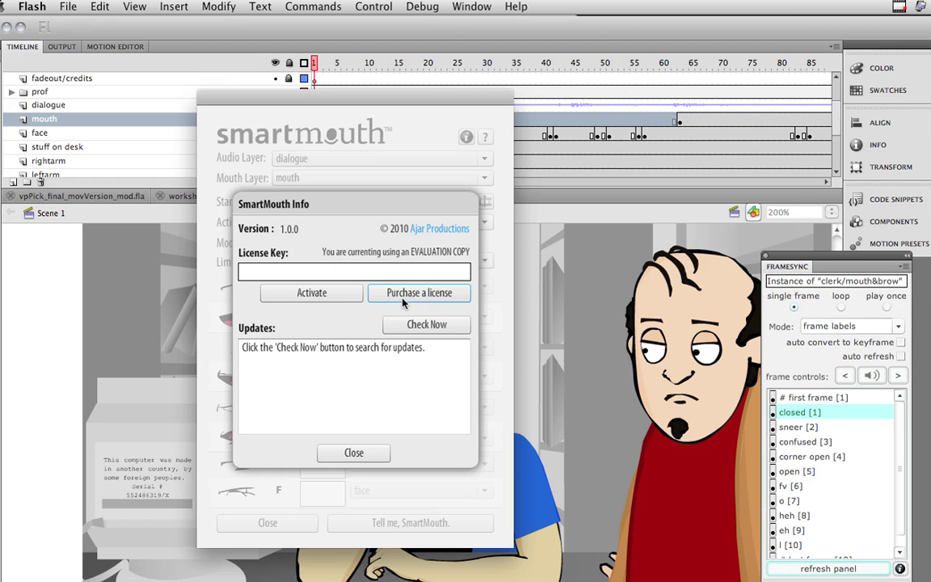
pyautogui.click(290, 270)
pyautogui.click(407, 329)
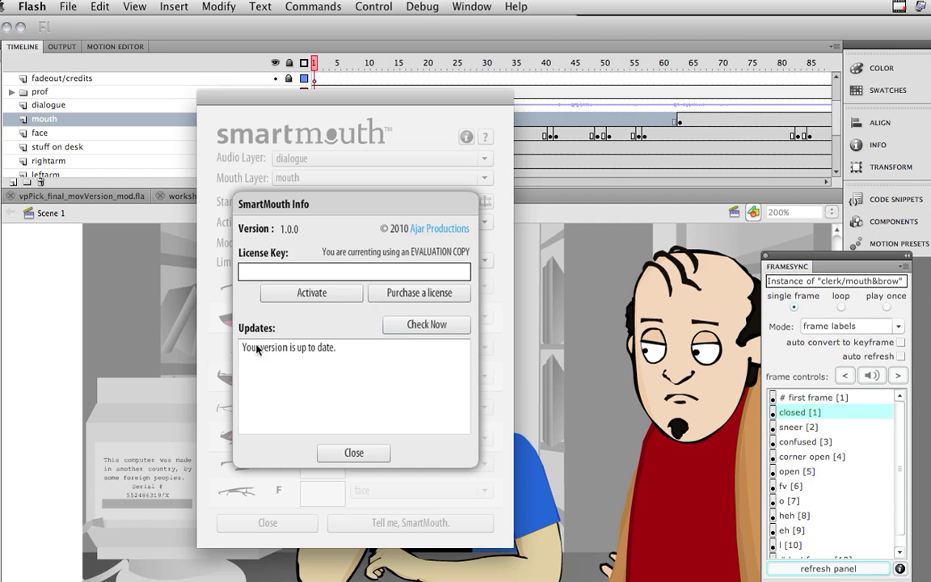
pyautogui.click(353, 453)
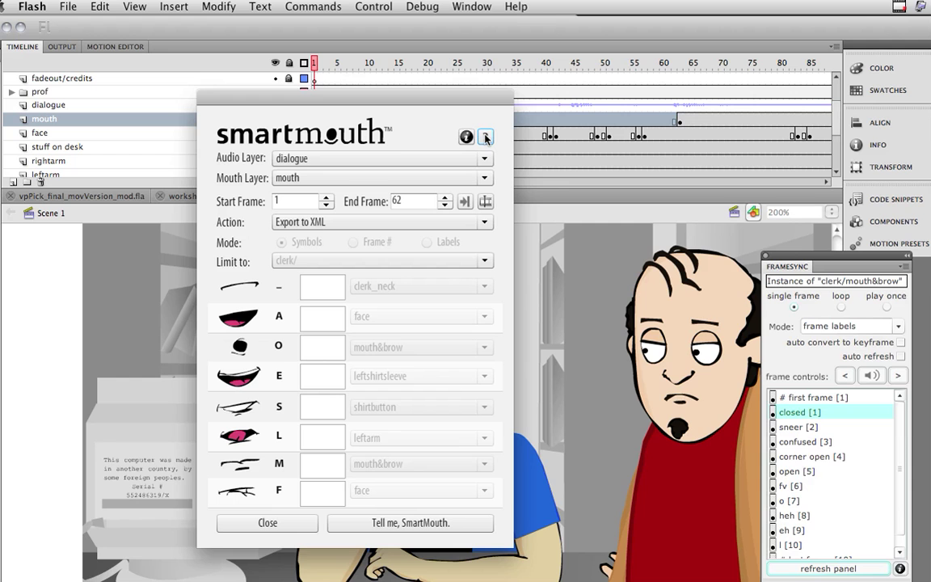
pyautogui.click(486, 138)
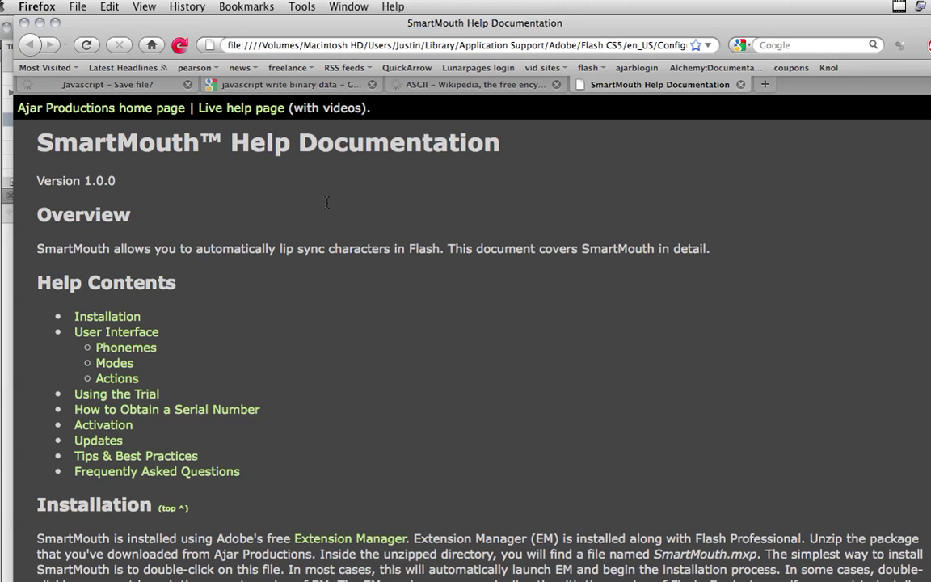
# - Open SmartMouth's live online help page in Firefox, then return to Flash
pyautogui.moveTo(216, 32); pyautogui.dragTo(207, 33)
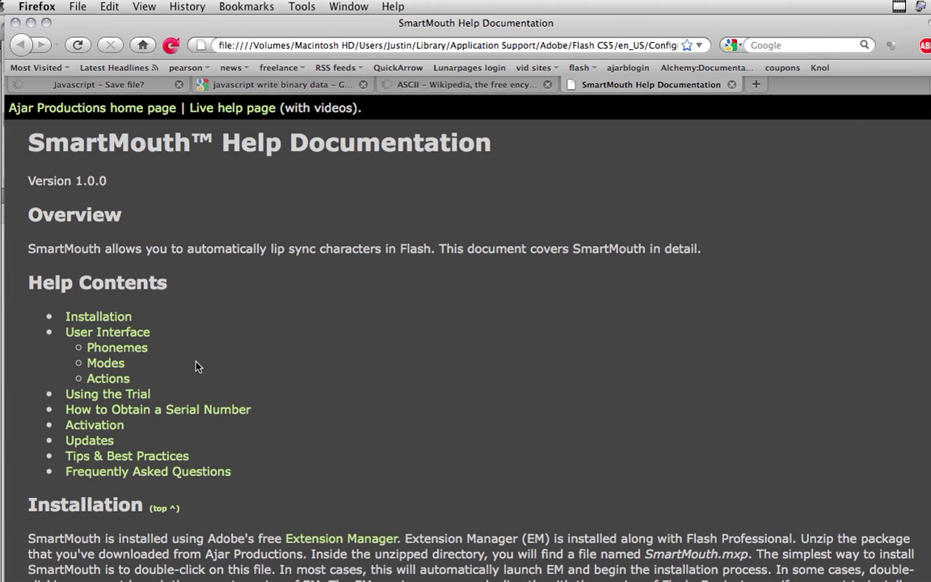
pyautogui.click(232, 109)
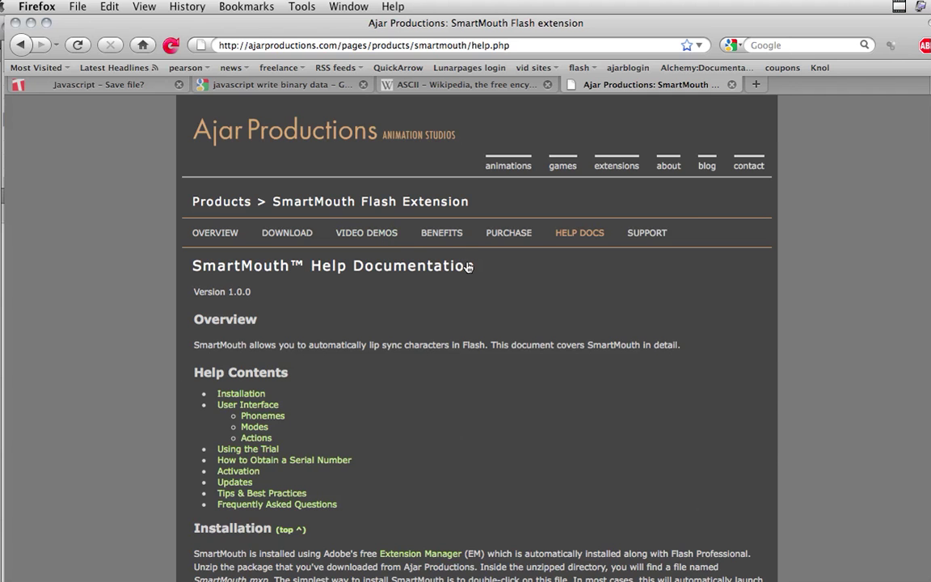
pyautogui.press('super+Tab')
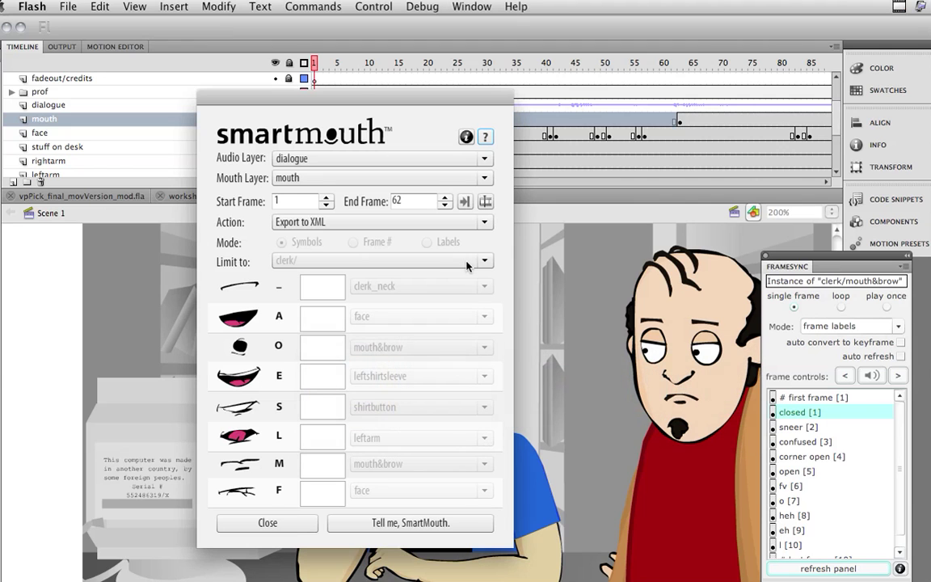